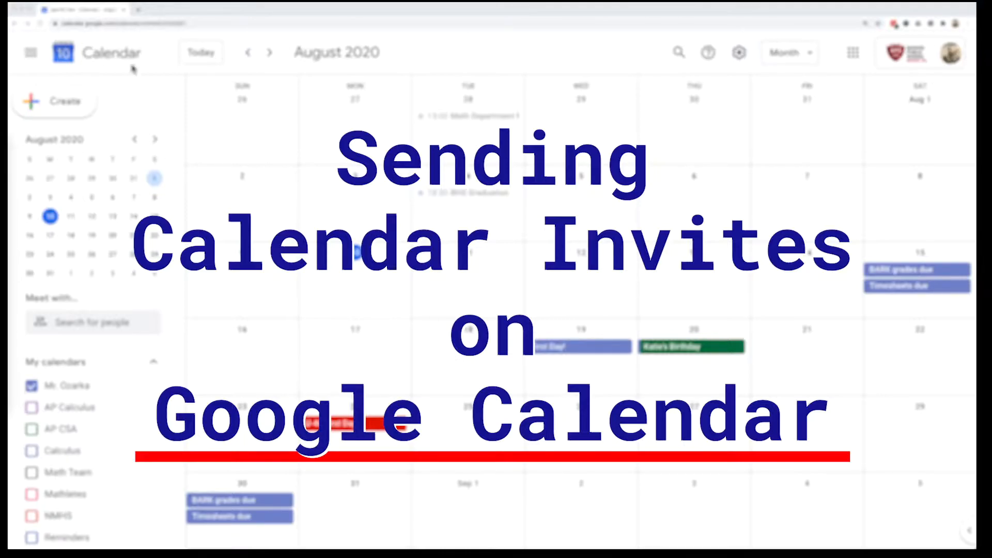
Step: Load calendar.google.com in the browser
click(118, 23)
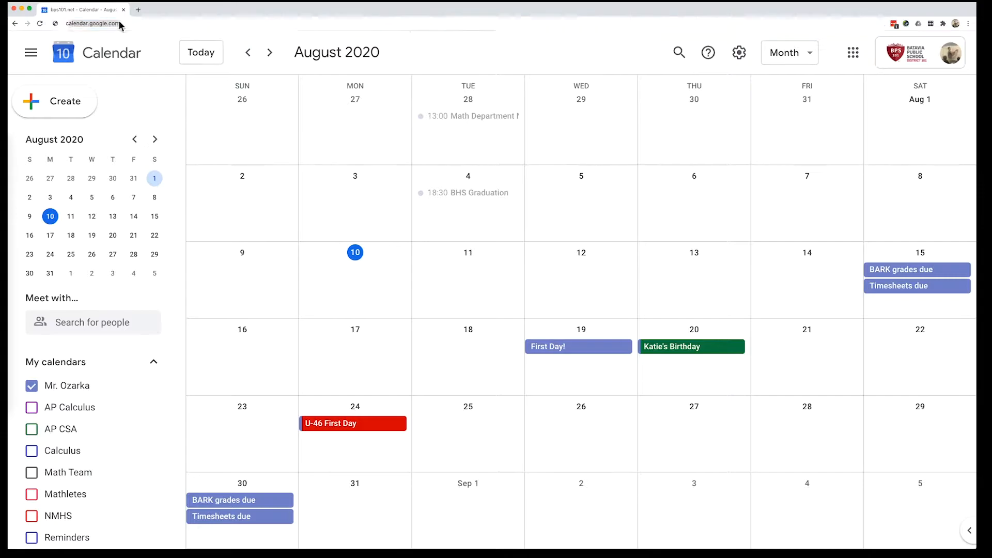
text(calendar.)
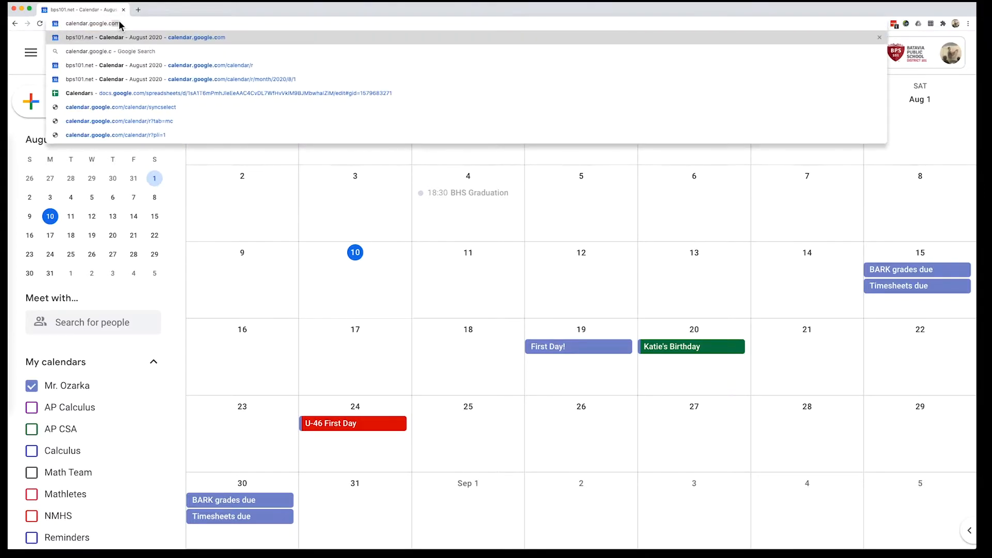
key(Return)
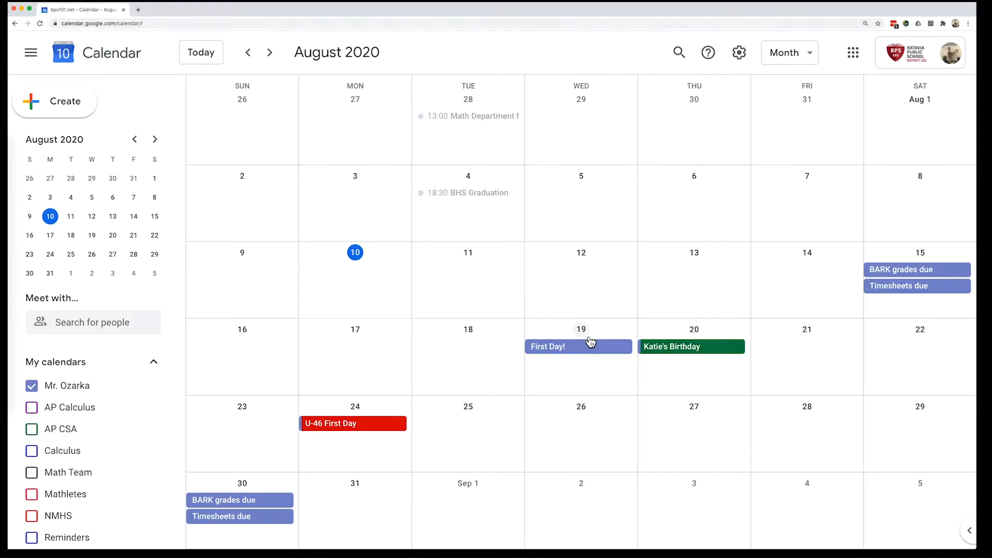
click(567, 374)
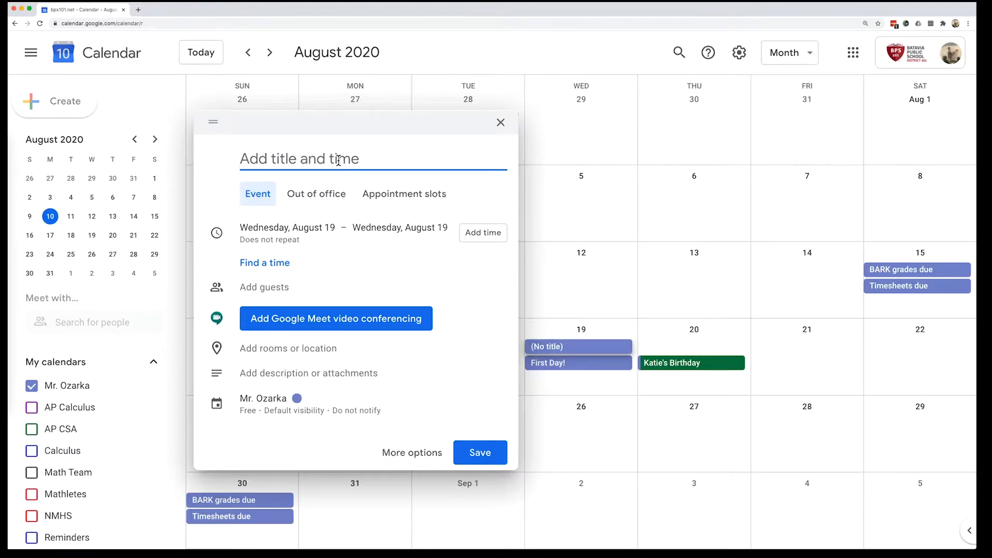
text(Off)
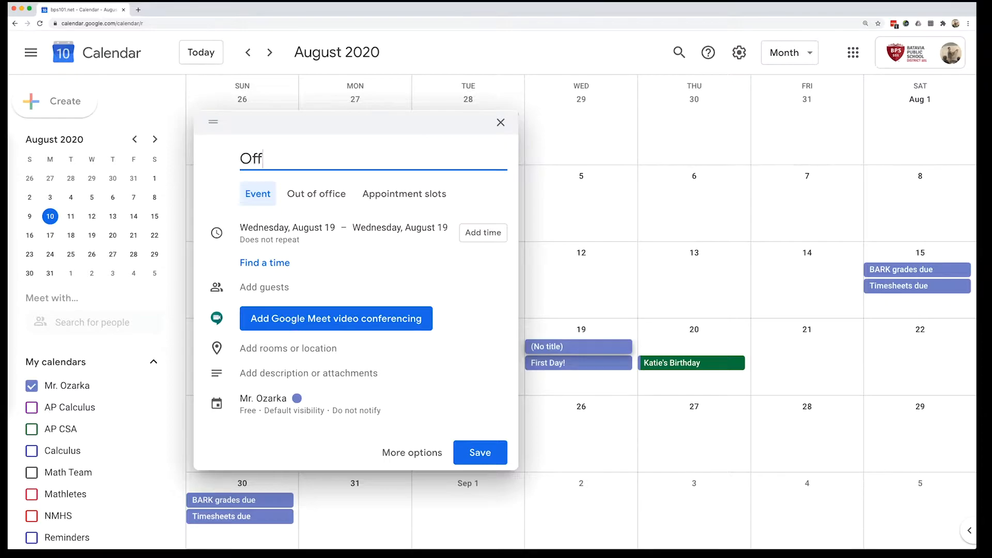
text(ice Hours - Last Name)
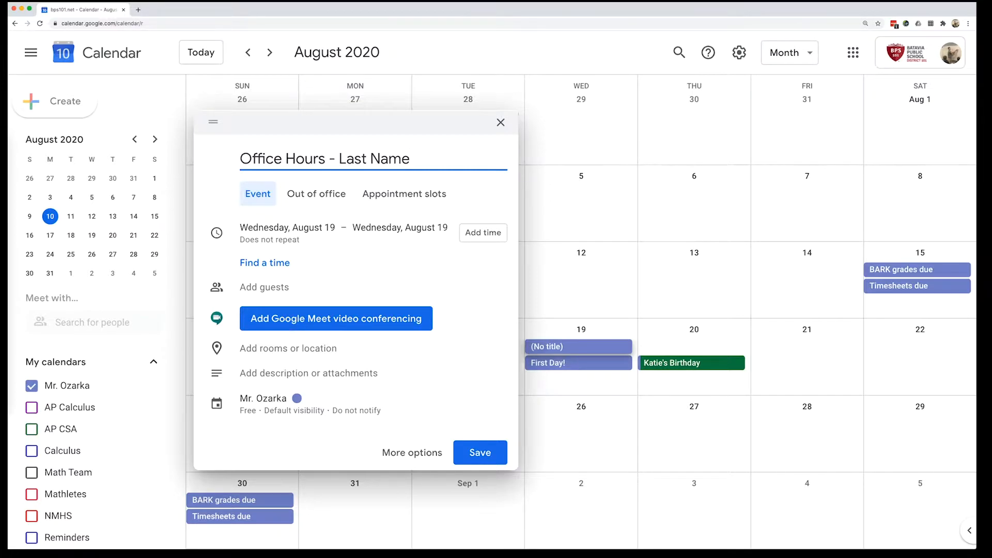
key(alt+BackSpace)
key(alt+BackSpace)
text(Jensen)
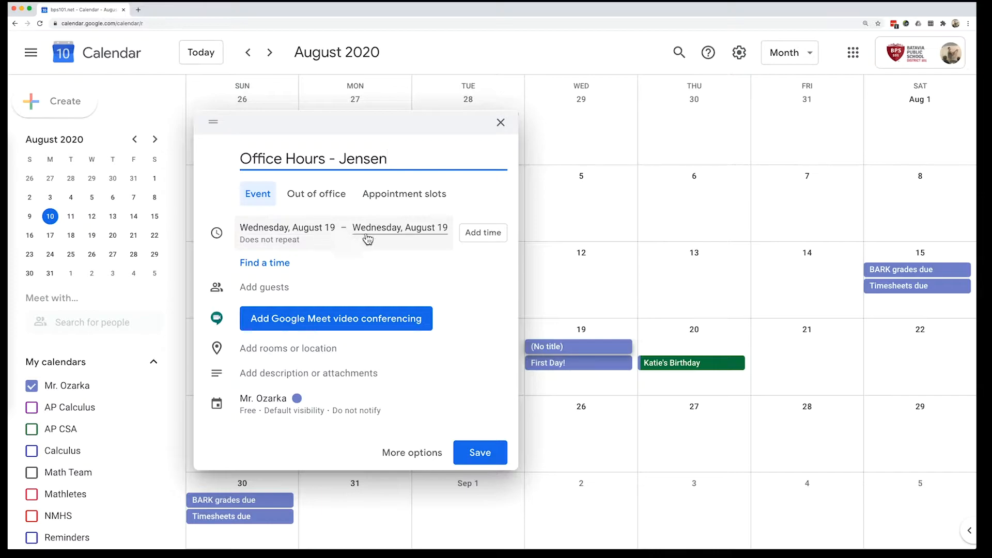
click(321, 233)
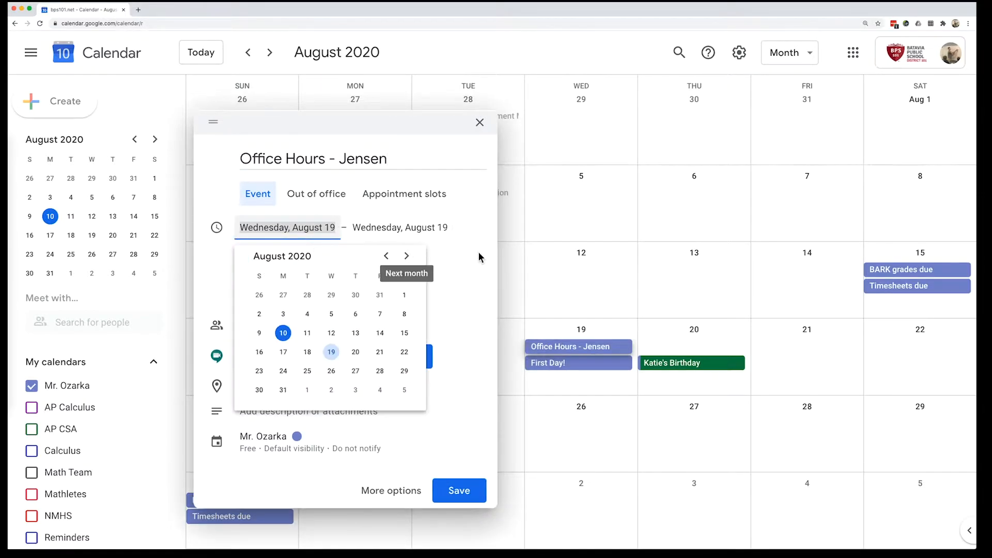
click(481, 234)
click(268, 256)
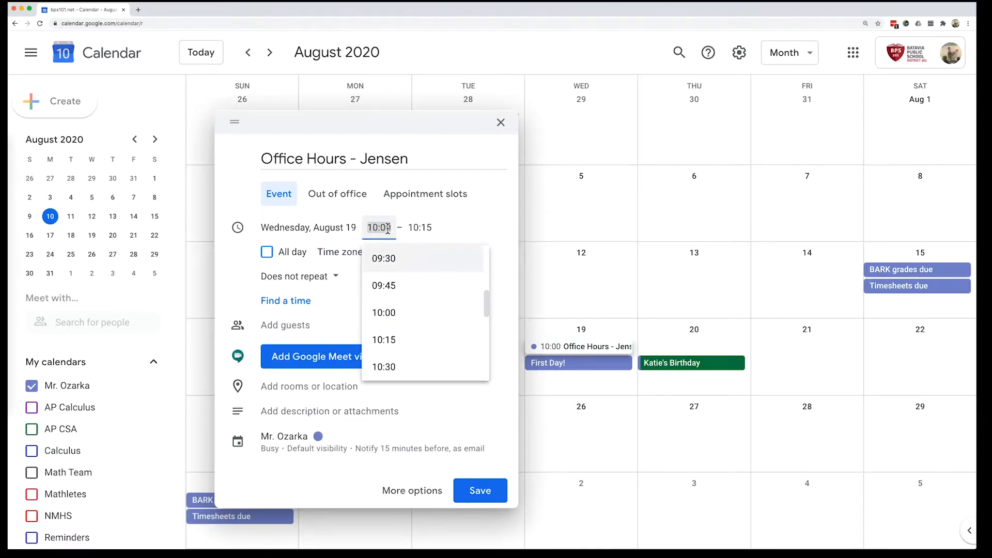
click(501, 123)
click(501, 122)
click(541, 325)
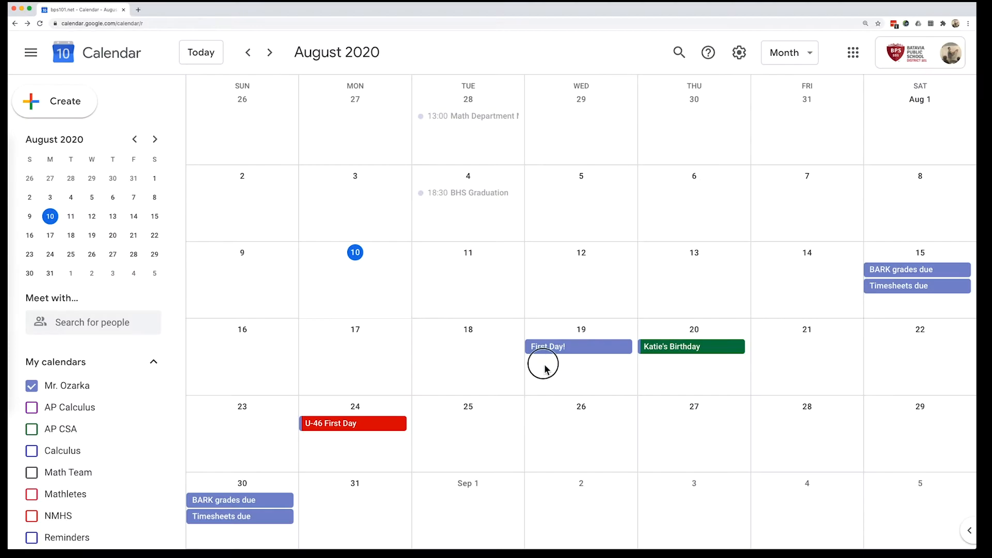
Step: Start an event on Wednesday, August 19 titled "Office Hours - " plus the guest's last name, timed 10:00 to 10:15
click(544, 363)
text(Offic)
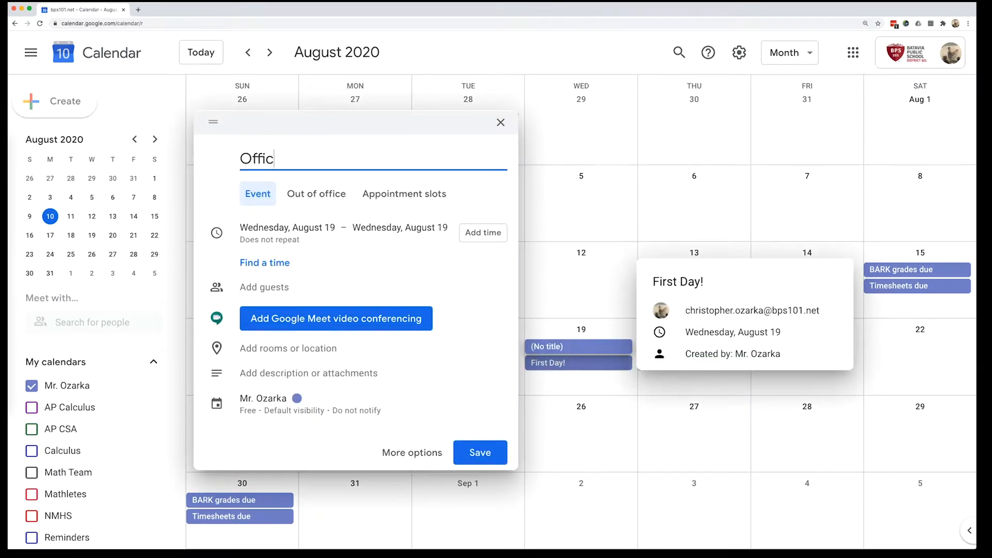
text(e Hours - Jensen)
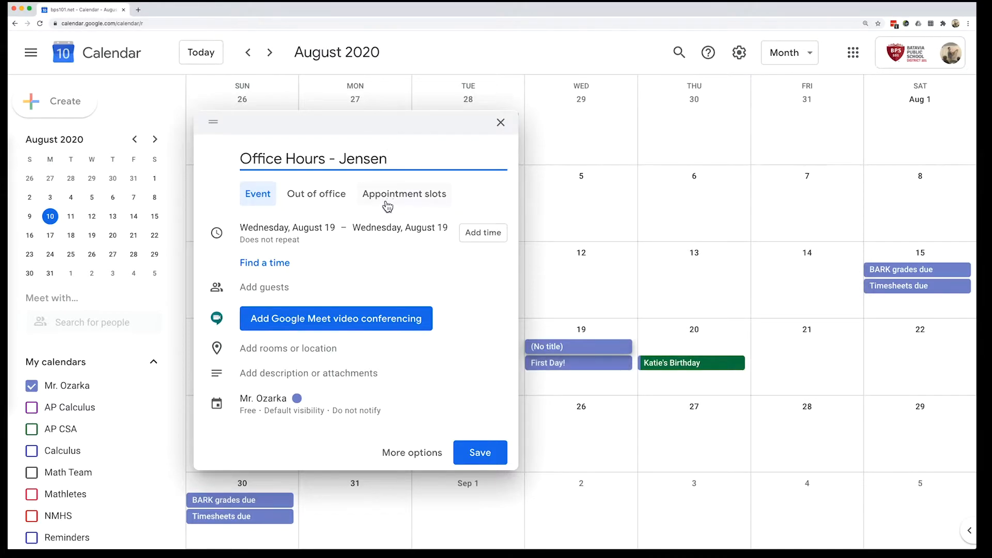
click(471, 231)
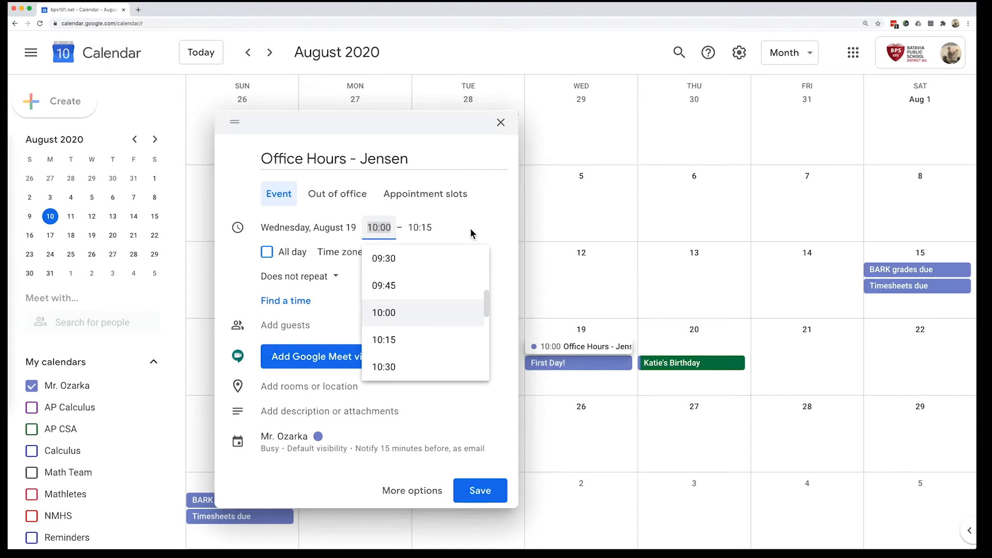
key(Tab)
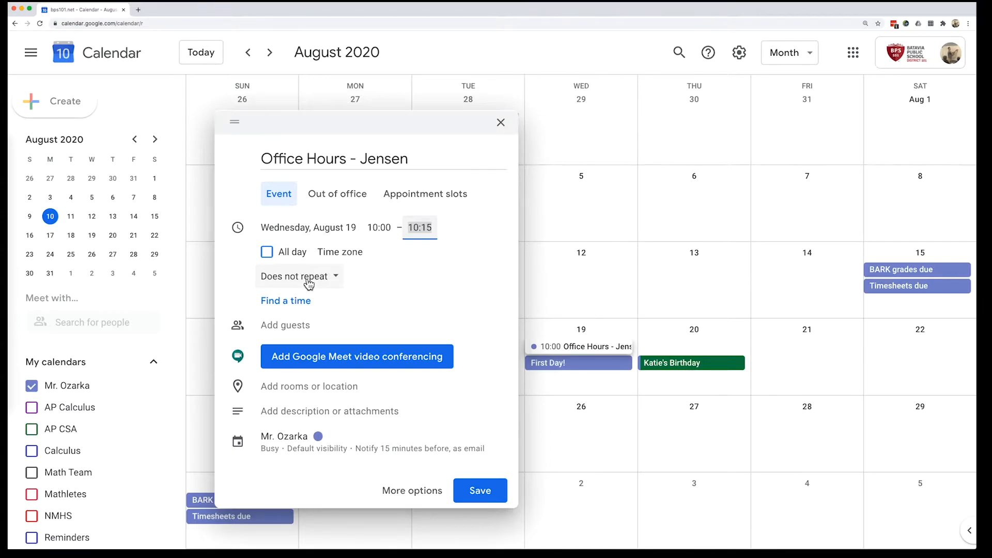
Step: Use Find a time to examine the August 19 day schedule around the event's time slot
click(299, 303)
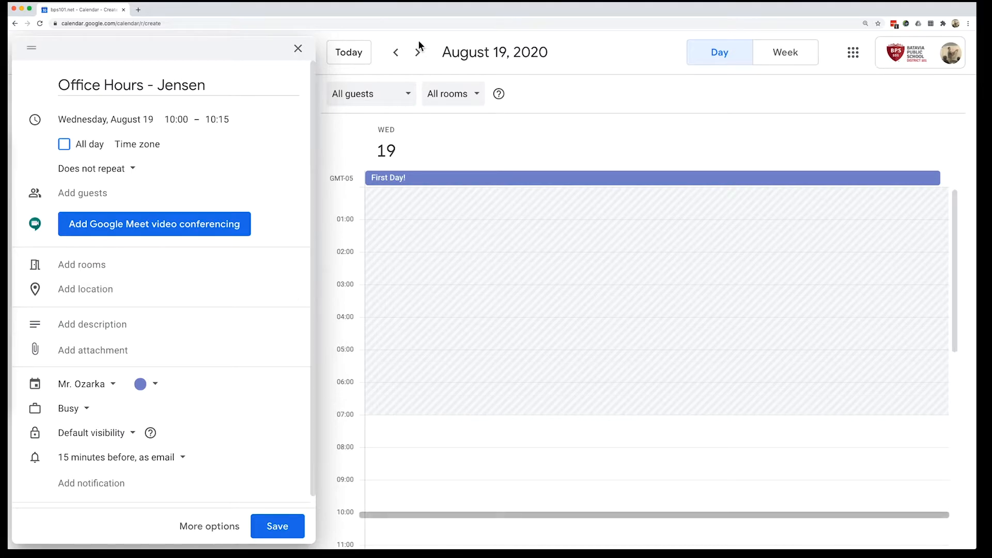
scroll(526, 260, down, 5)
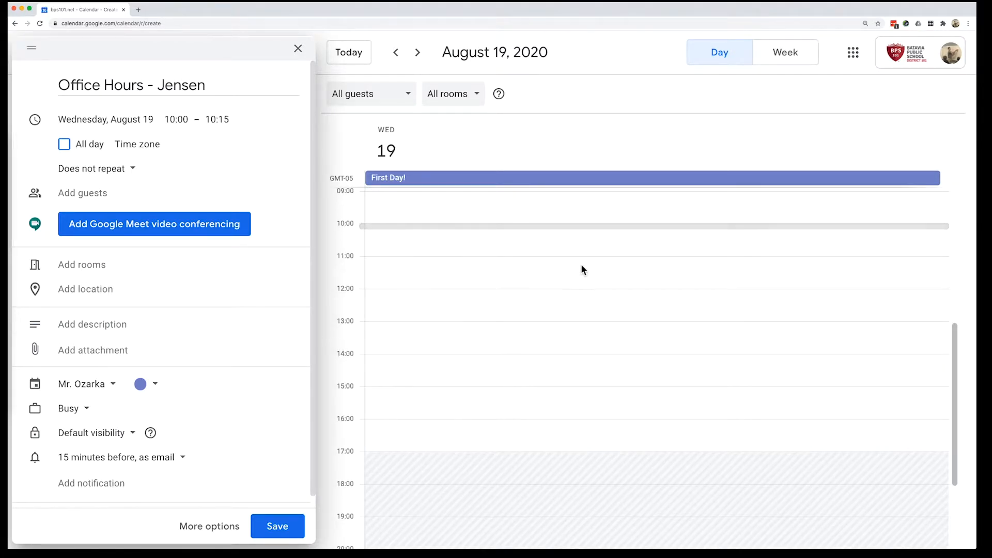
scroll(587, 279, up, 3)
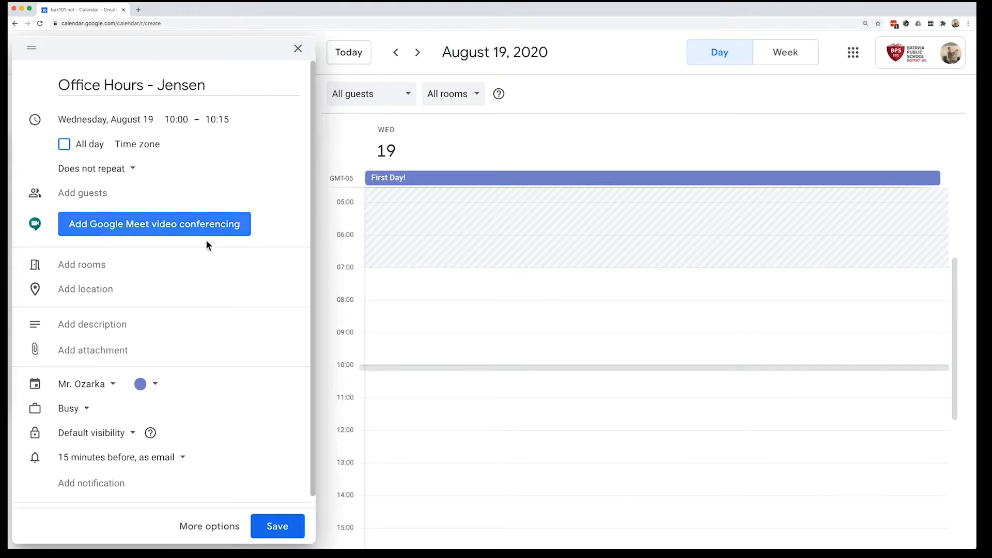
Step: Search for the guest by last name and add the first matching person to the event
click(84, 194)
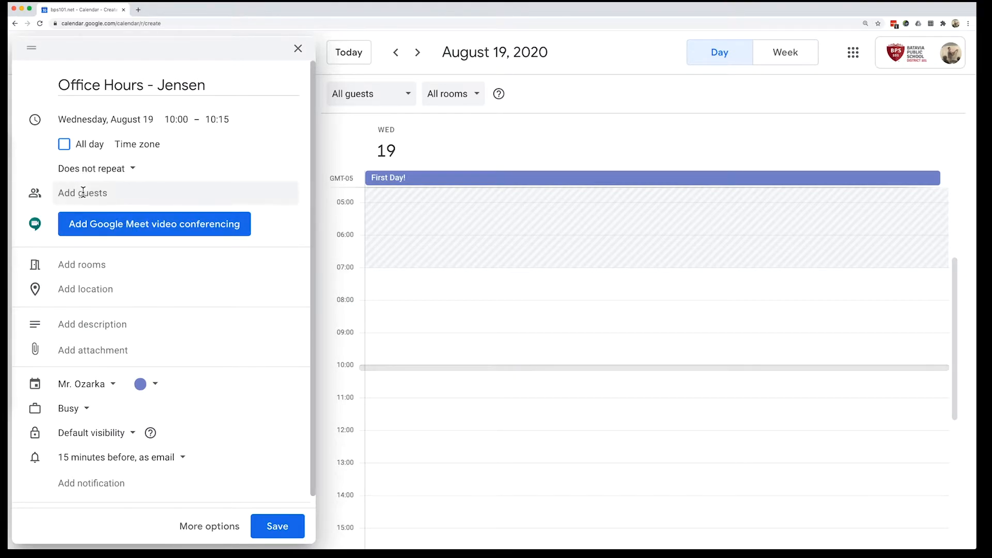
text(jensen)
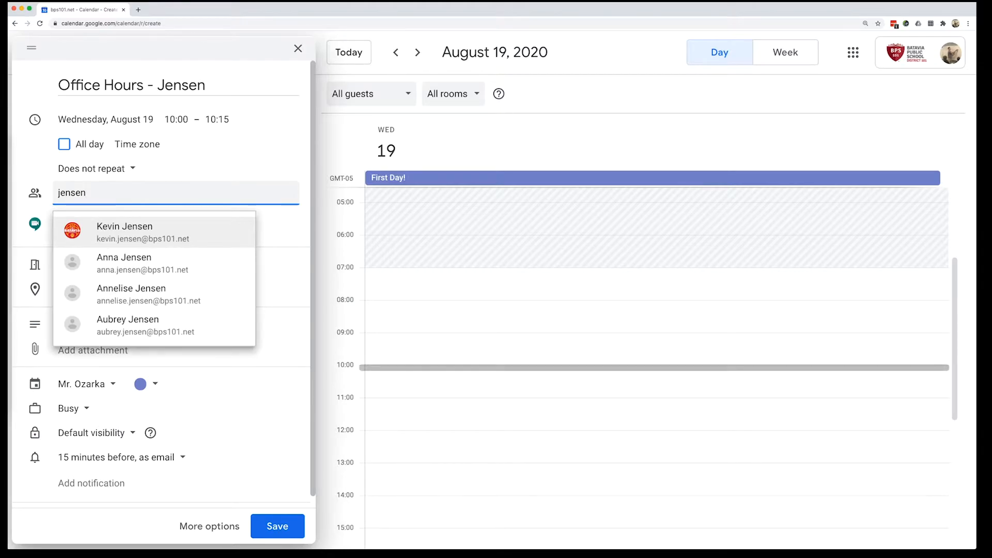
key(Return)
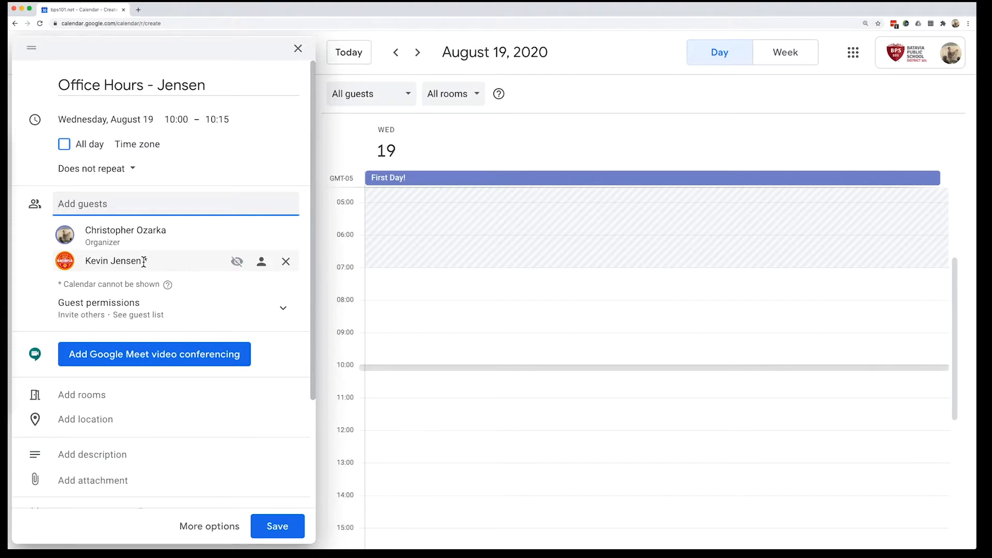
click(237, 261)
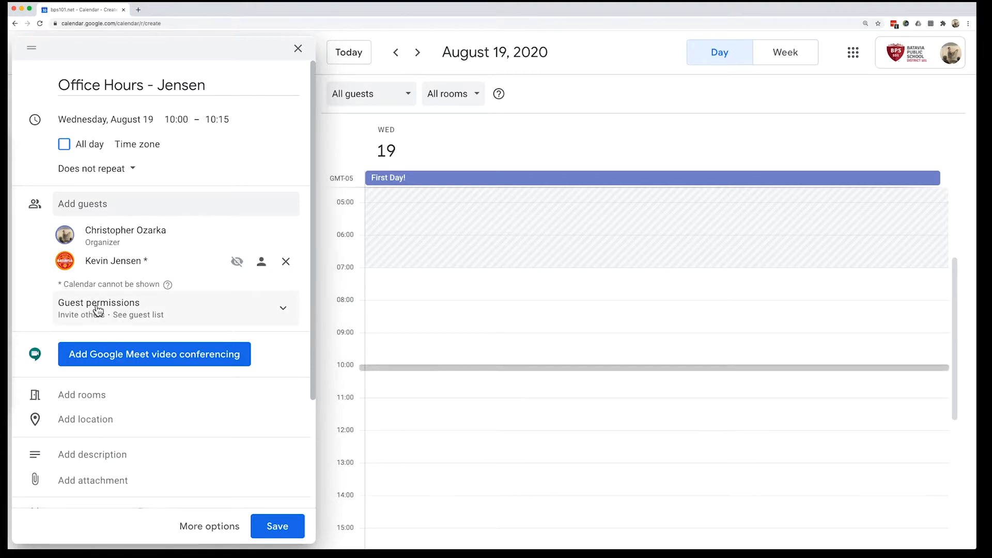
Step: Remove the guests' See guest list permission and add Google Meet video conferencing to the event
click(283, 310)
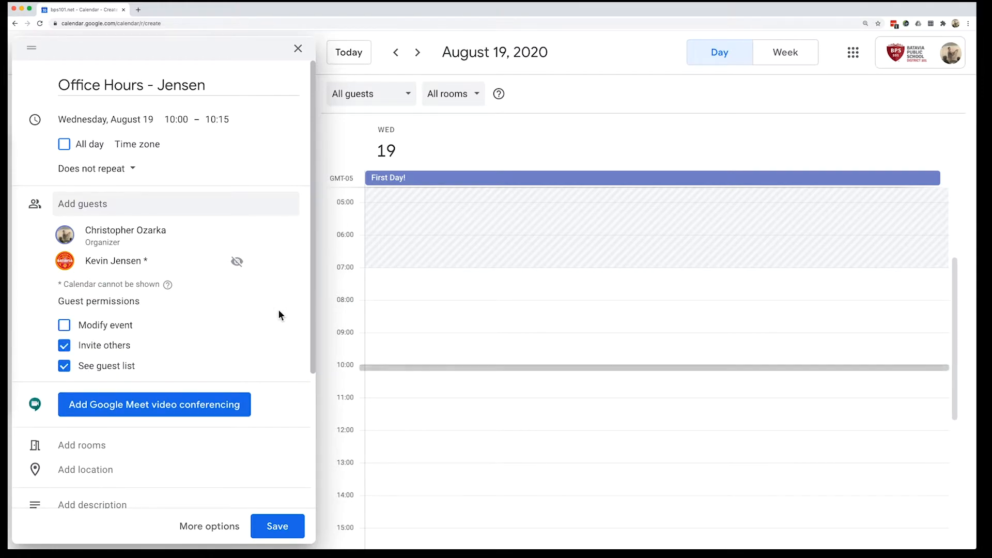
click(126, 367)
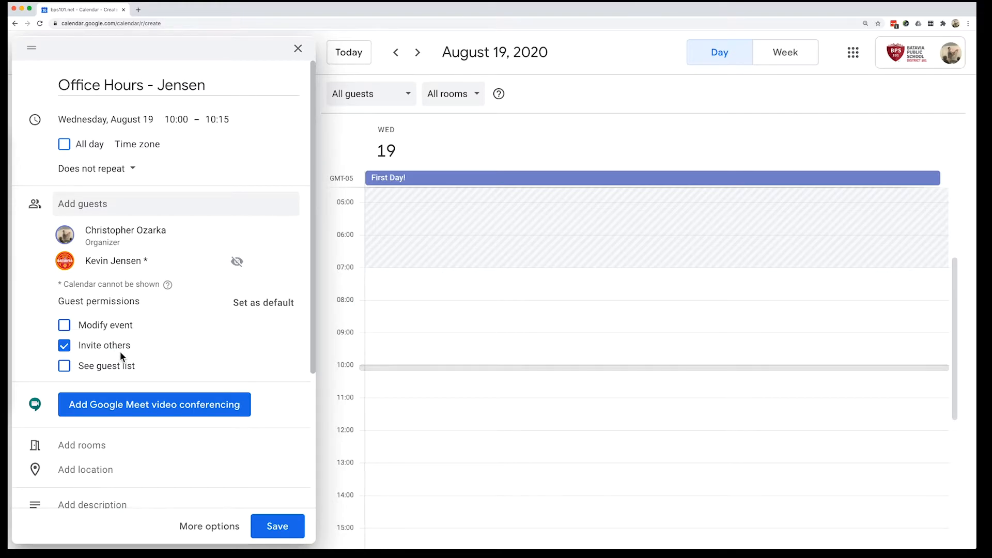
scroll(259, 329, down, 3)
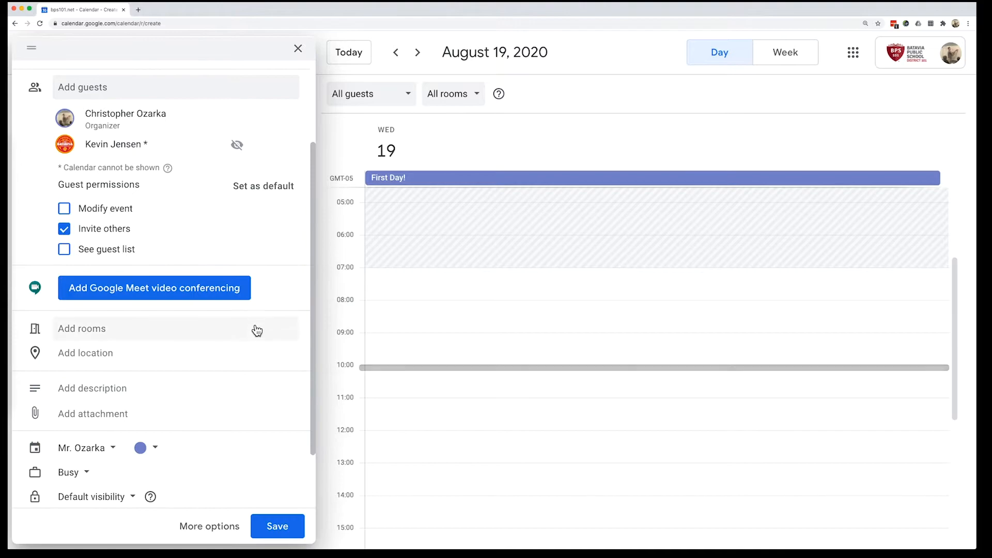
click(185, 294)
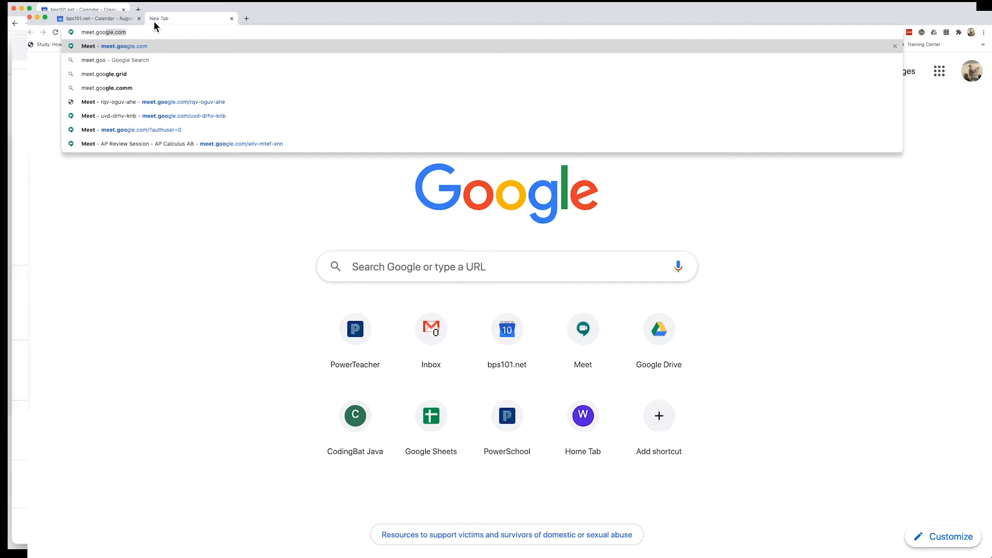
Step: Load meet.google.com in a new browser tab and open the Office Hours meeting scheduled for 10:15 AM
text(gle.com)
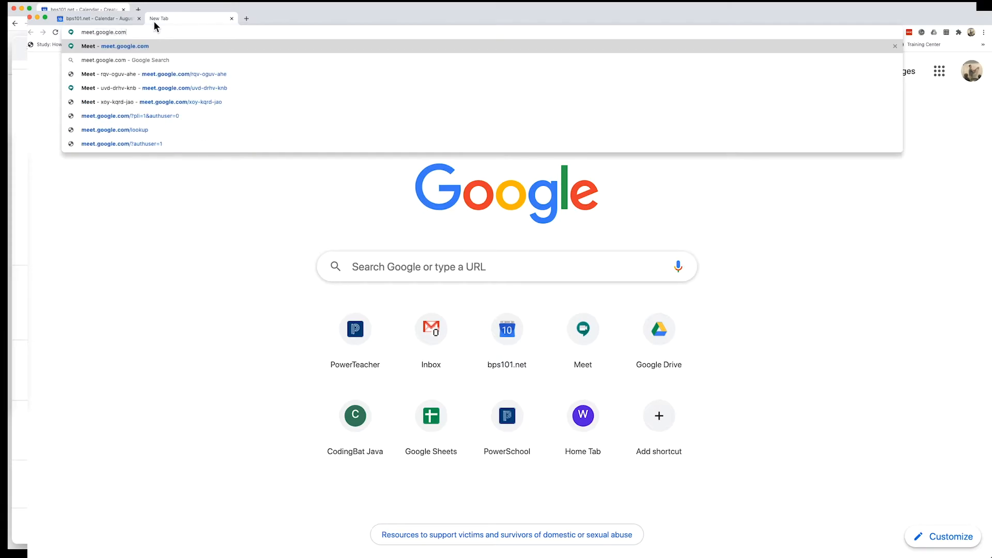
key(Return)
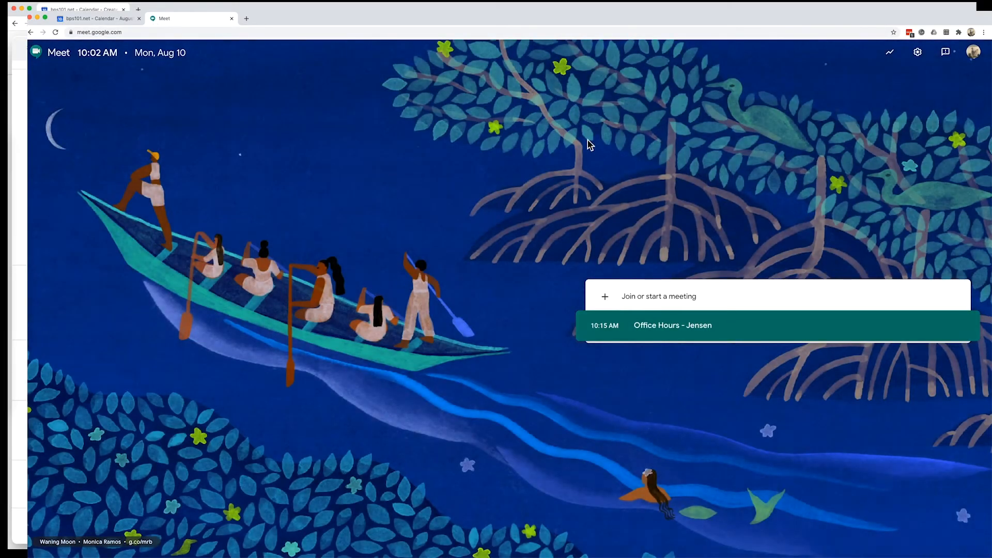
click(651, 332)
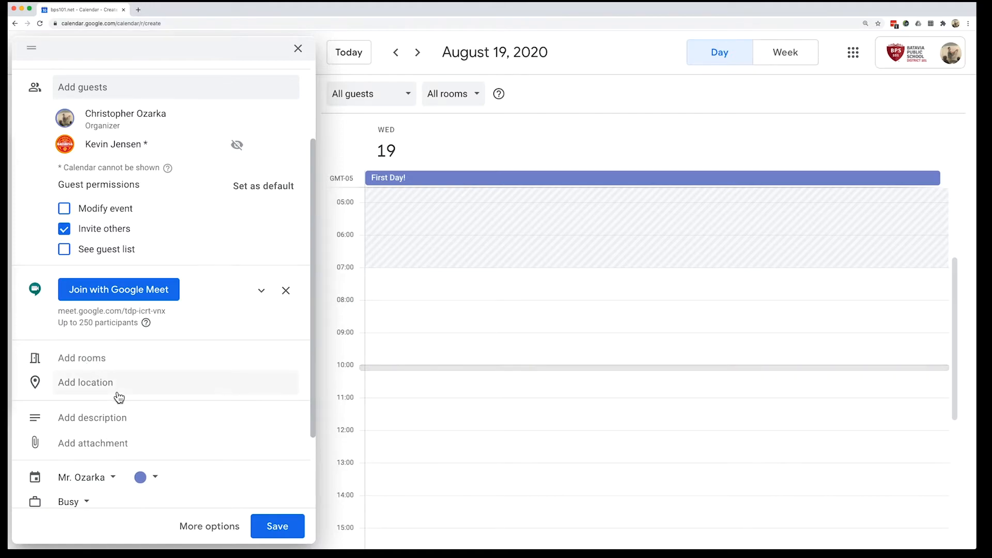
Step: Enter the event description "Discussion on CS curriculum" and add a second notification 10 minutes before
click(93, 418)
text(Discu)
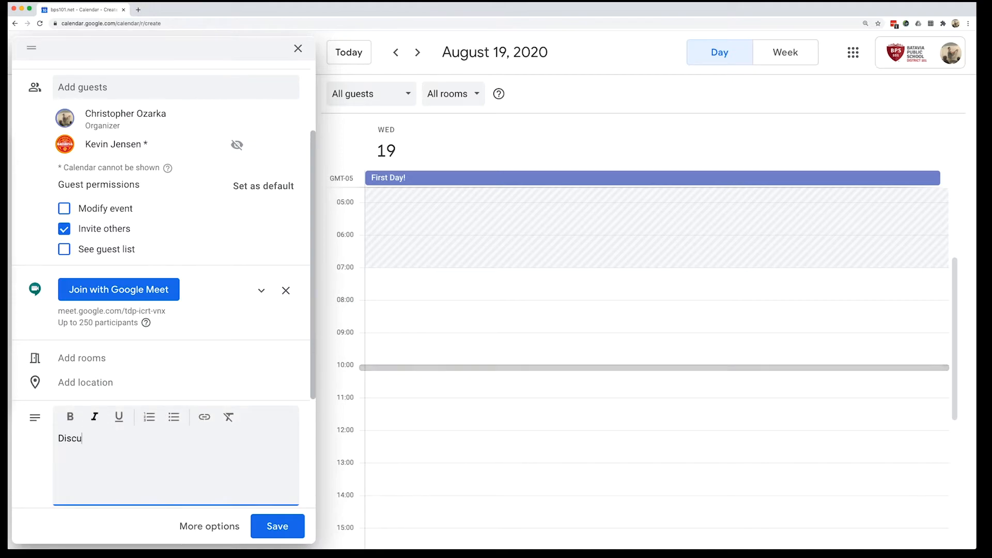
text(ssion on CS curriculum)
scroll(162, 227, down, 4)
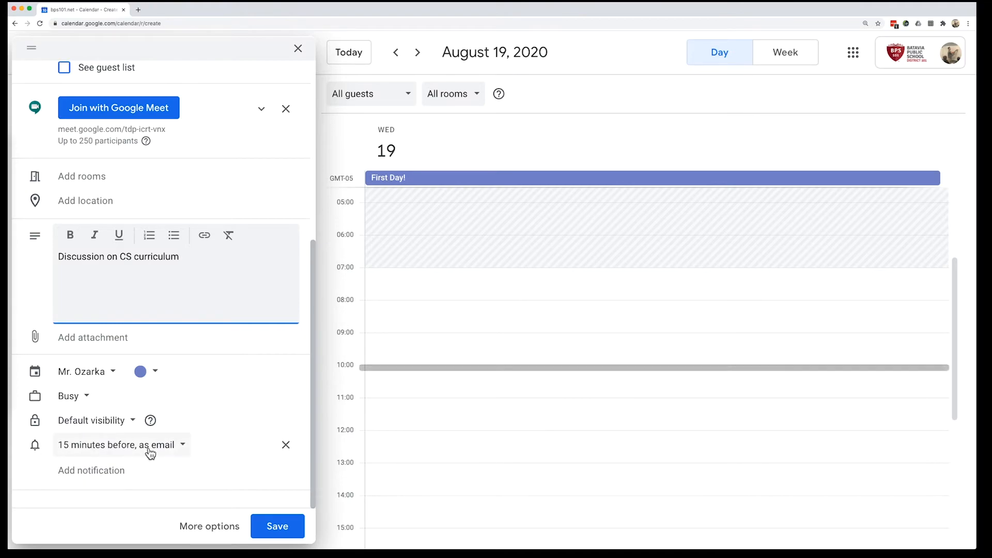
click(112, 480)
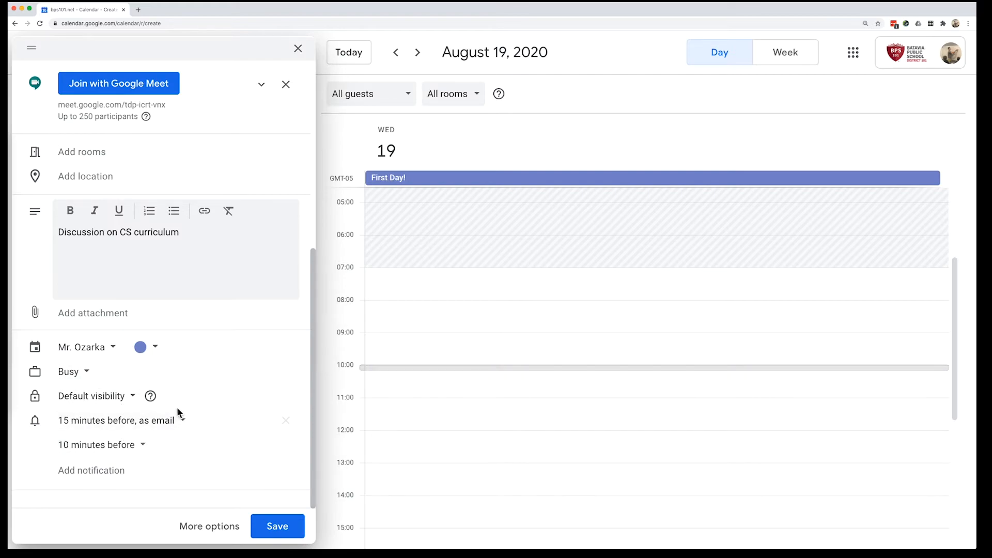
click(153, 347)
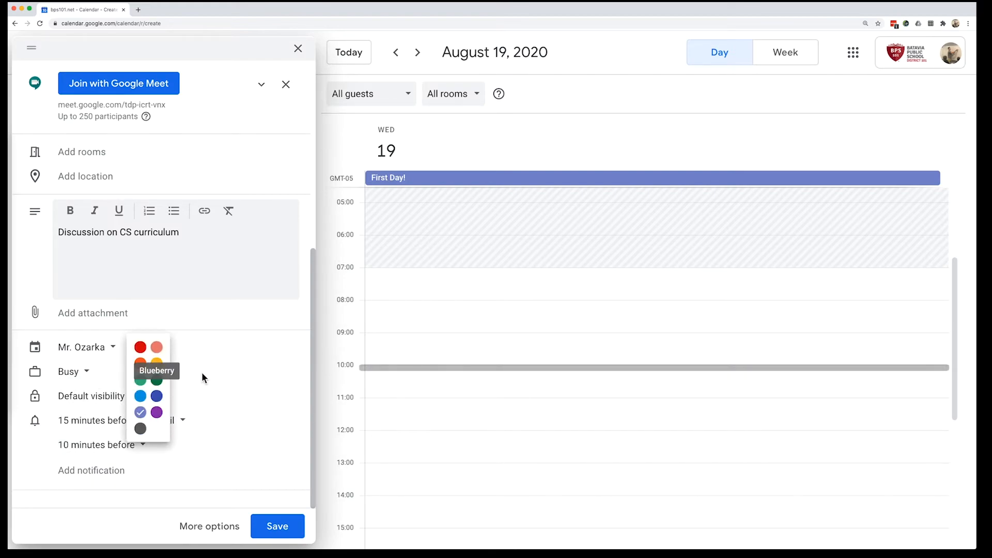
click(215, 366)
scroll(167, 223, up, 6)
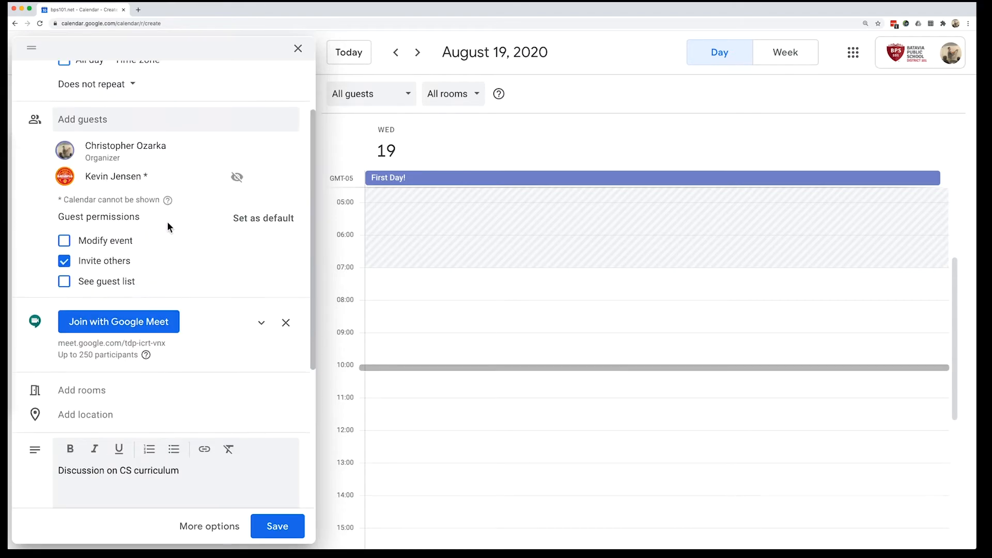
scroll(167, 222, down, 6)
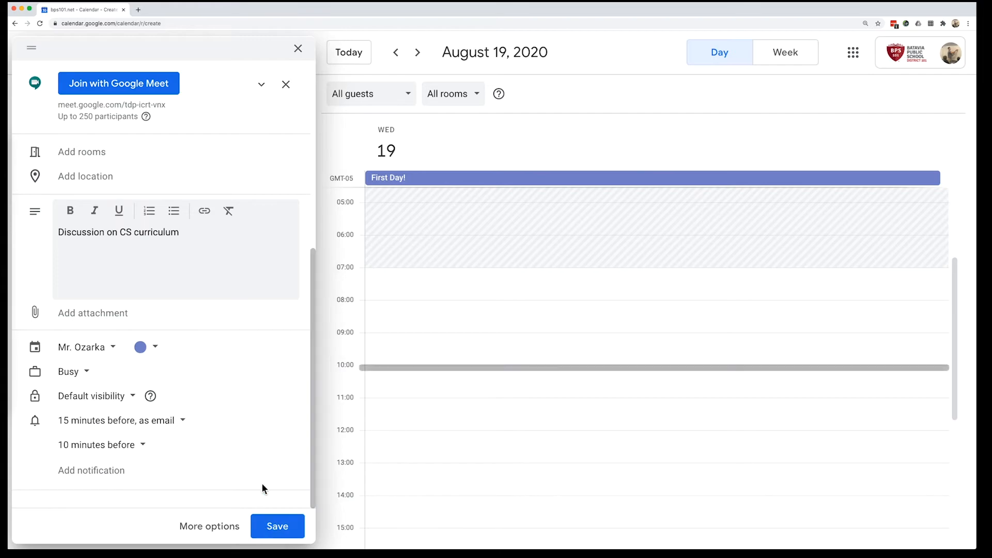
scroll(200, 255, up, 6)
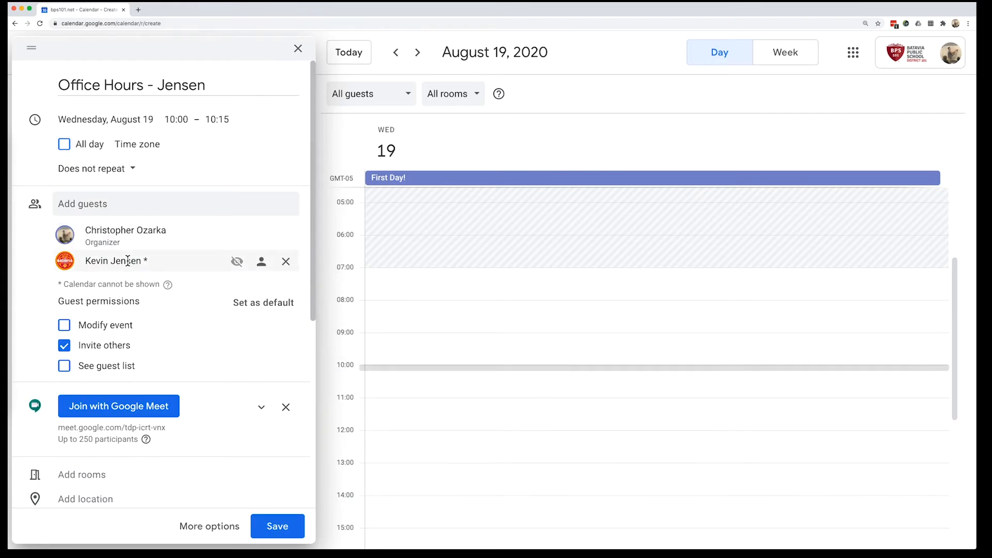
Step: Remove the invited guest from the August 19 office hours event and save the event
click(286, 261)
scroll(257, 334, down, 3)
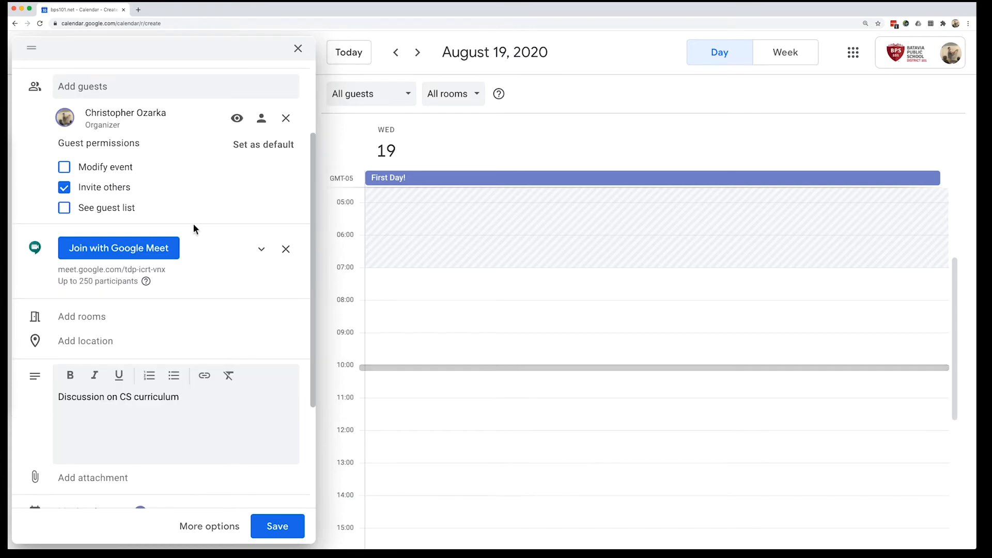
click(283, 527)
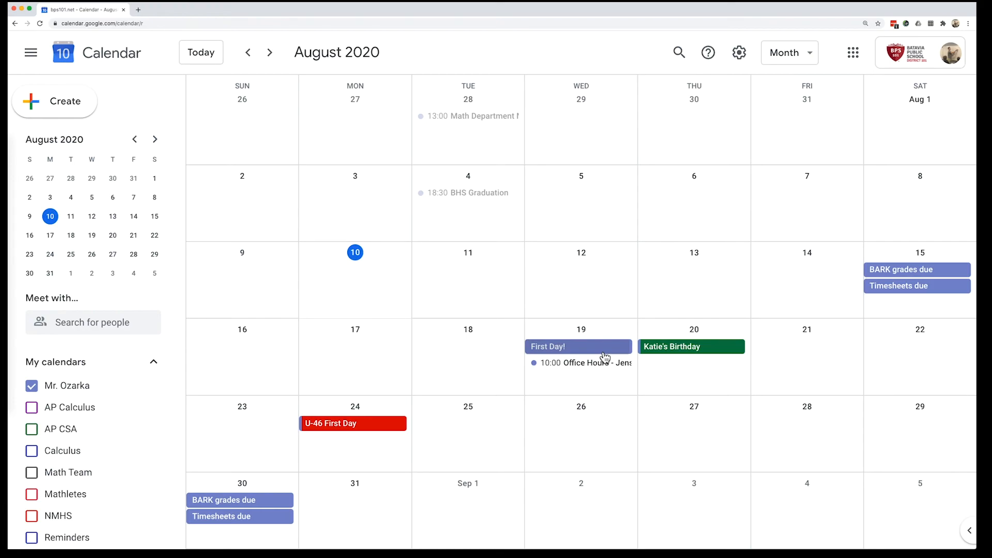
Step: Create a new event on Friday, August 21 titled "Office Hours - Last Name"
click(804, 345)
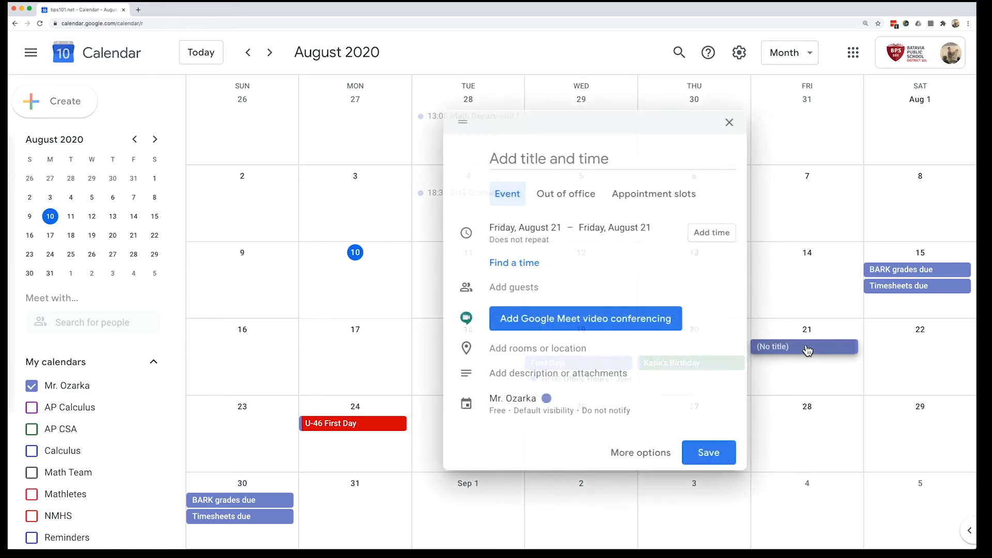
text(O)
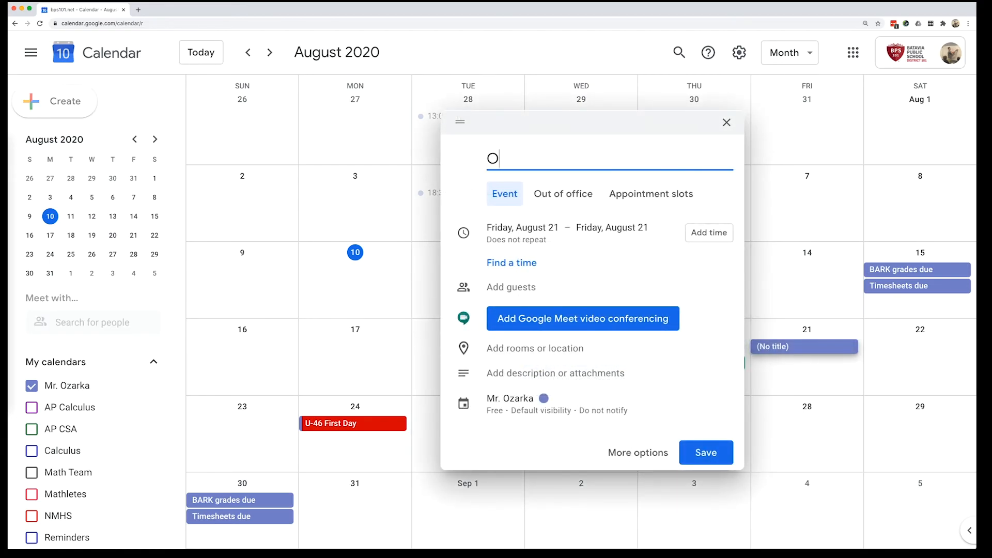
text(ffice Hours - )
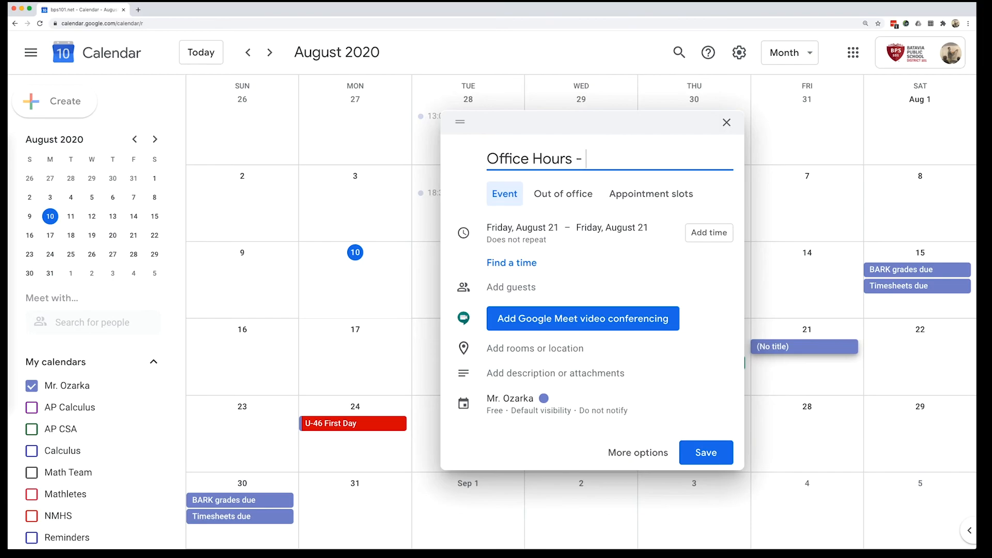
text(Last Name)
Step: Schedule the August 21 event from 10:15 to 11:00 and add Google Meet video conferencing
click(709, 232)
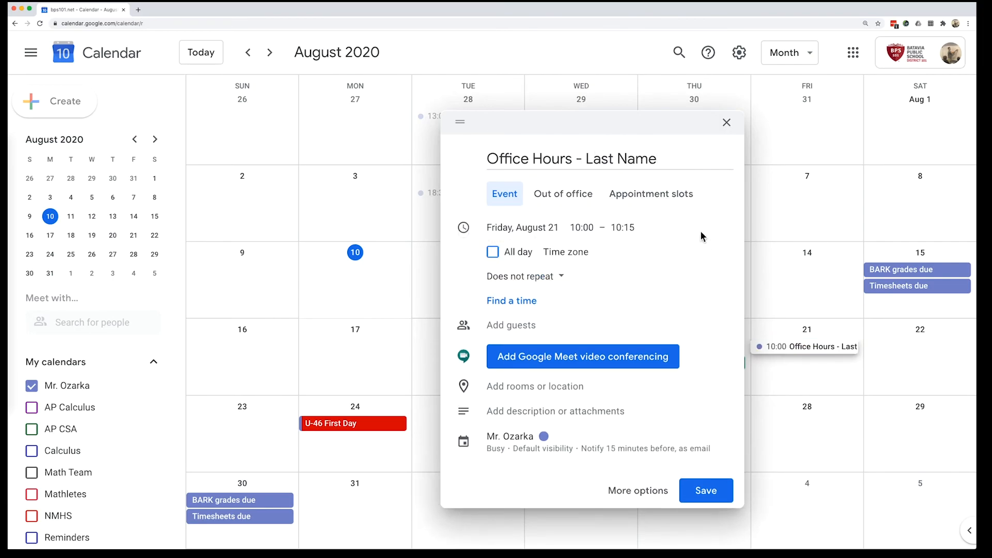
click(582, 228)
click(594, 340)
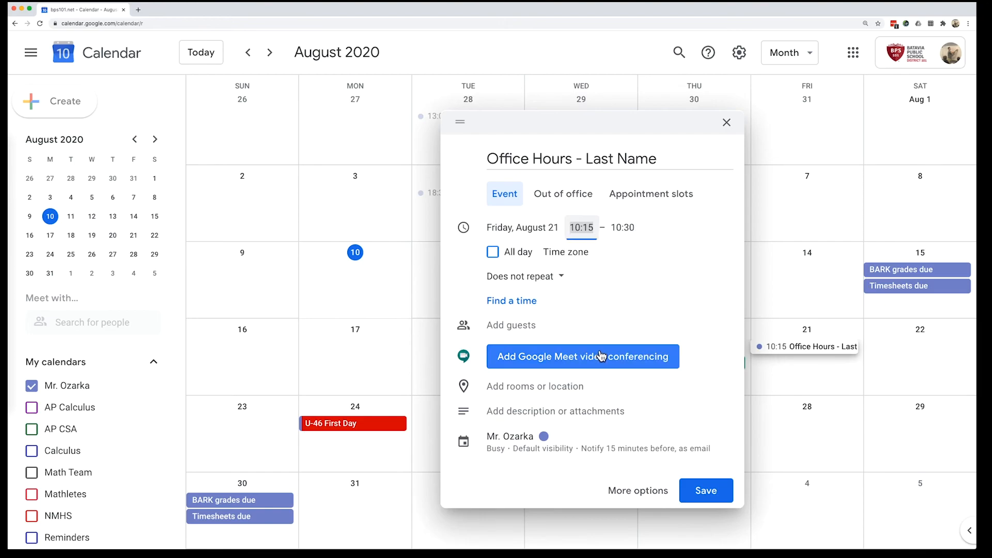
click(615, 227)
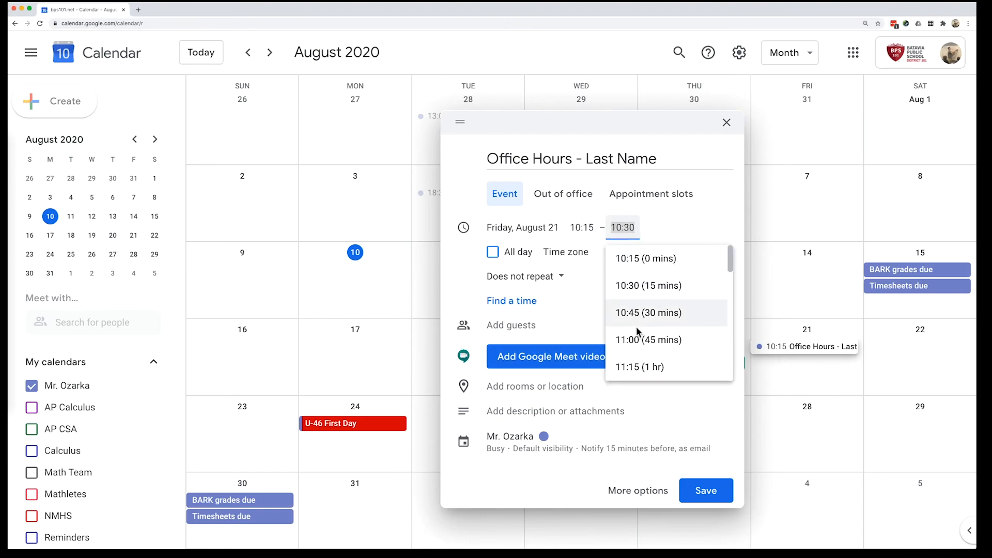
click(633, 339)
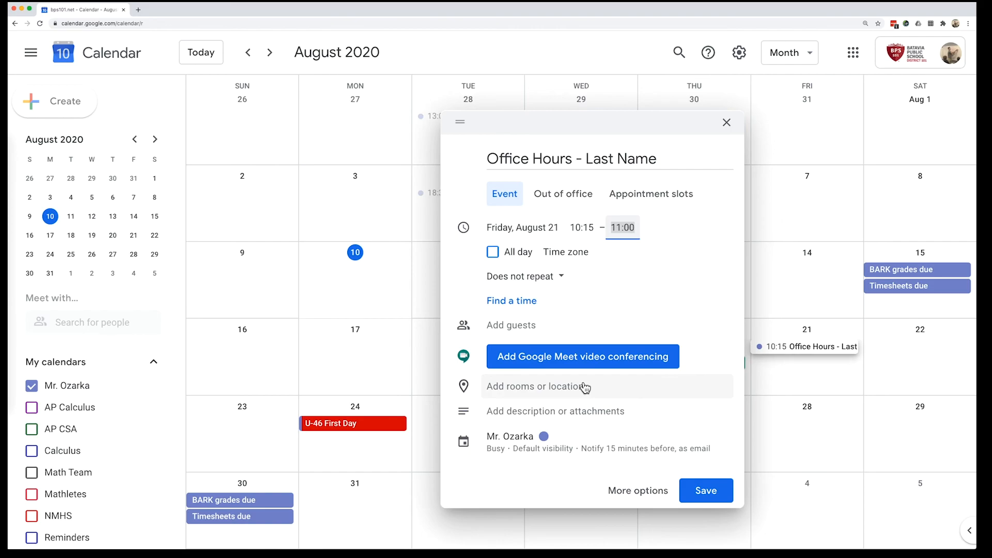
click(511, 327)
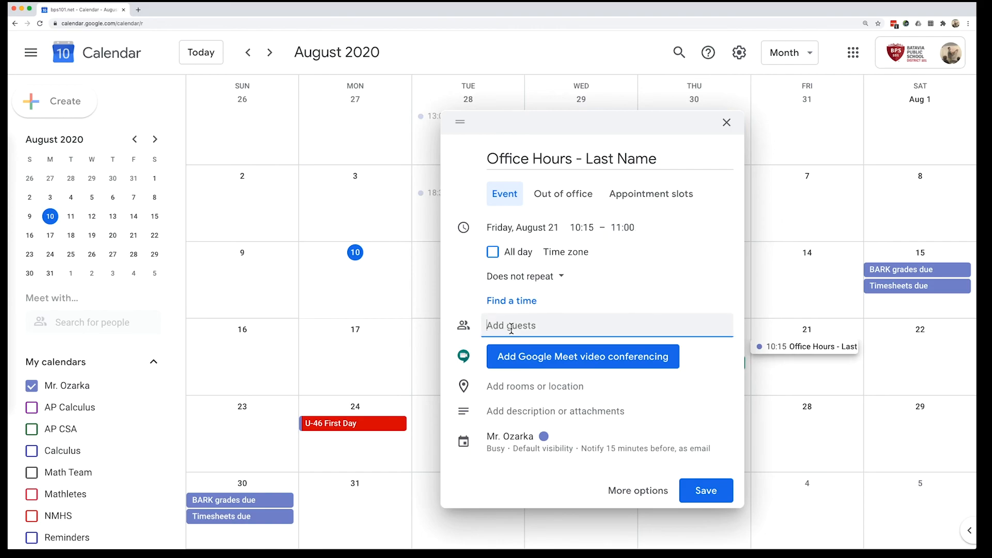
click(610, 360)
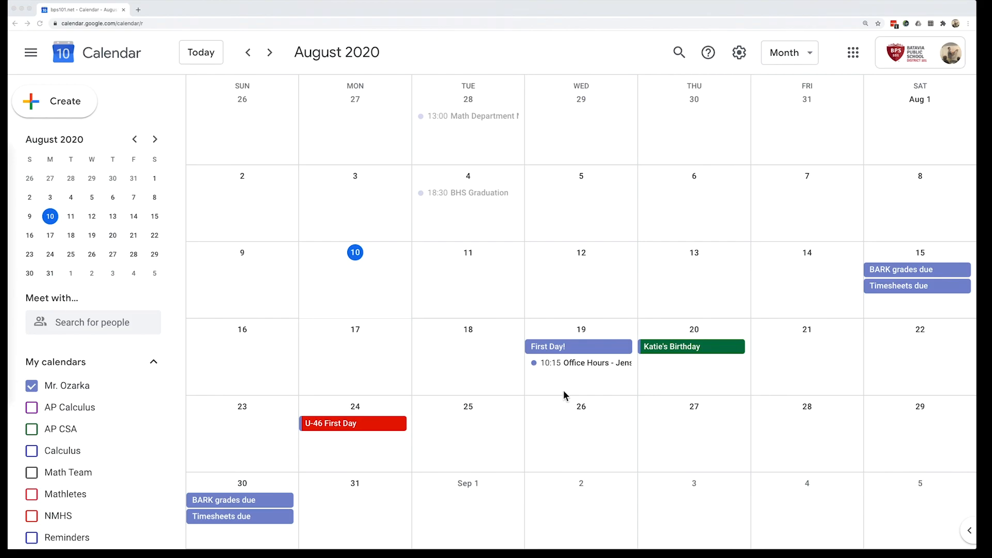
Step: Open the 10:15 Office Hours event on August 19 and join its Google Meet call with the camera turned off
click(508, 21)
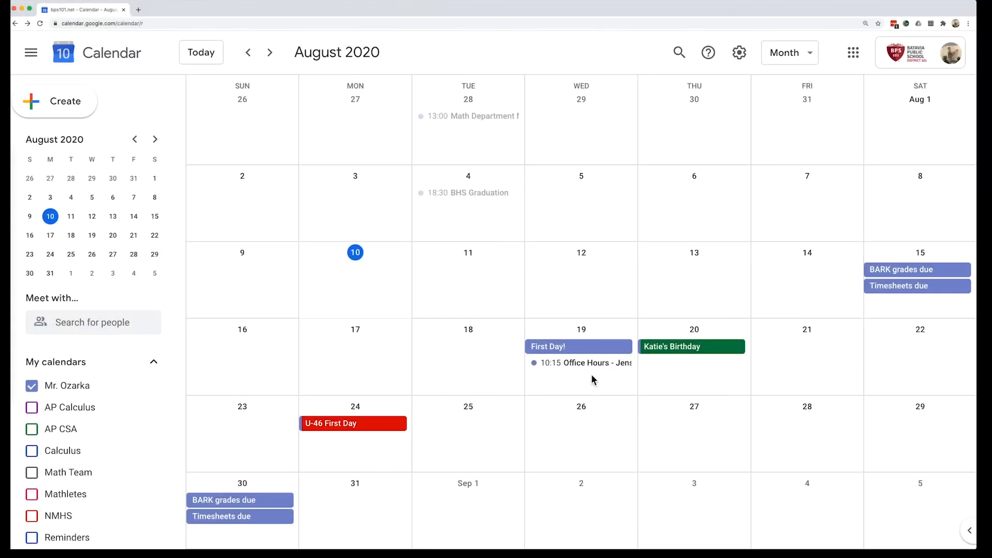
click(596, 373)
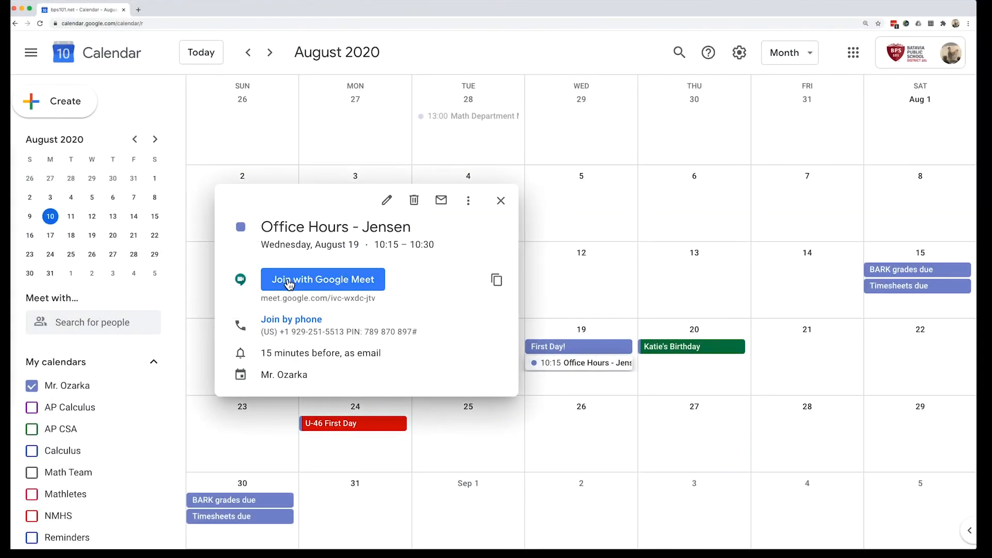
click(343, 292)
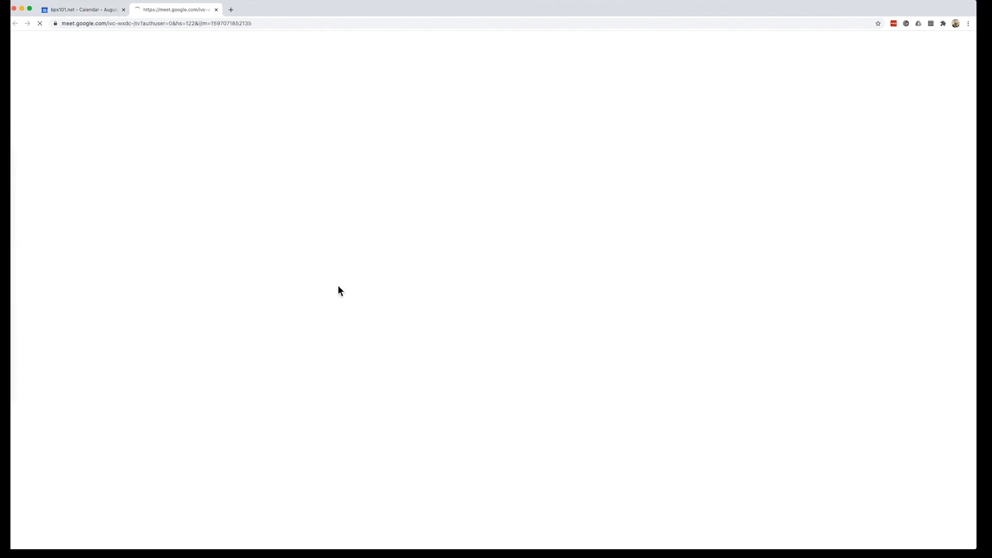
click(418, 364)
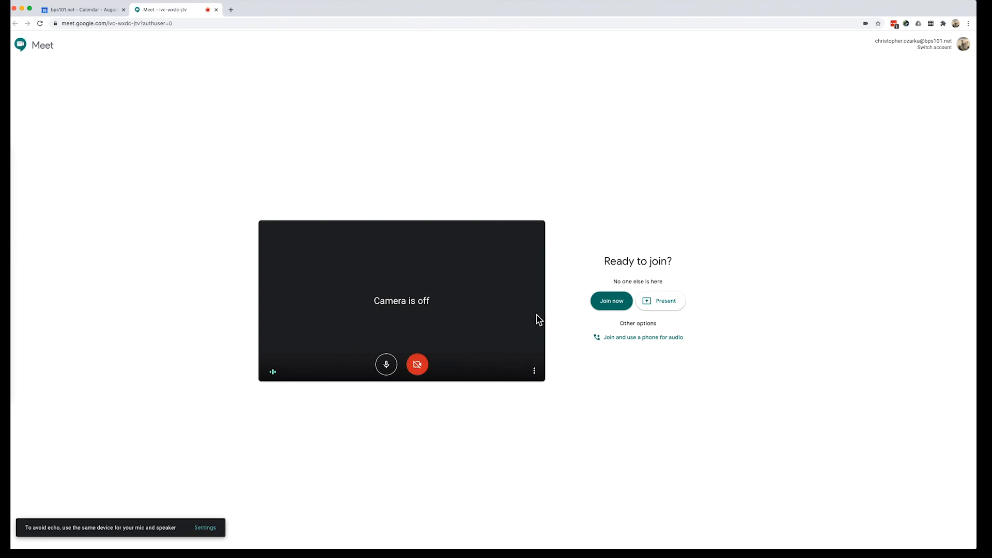
click(605, 302)
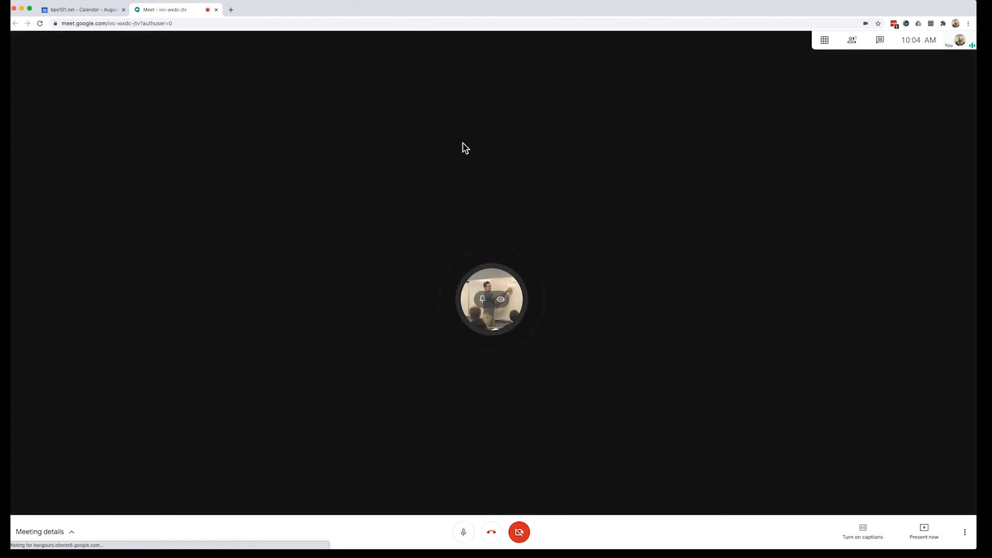